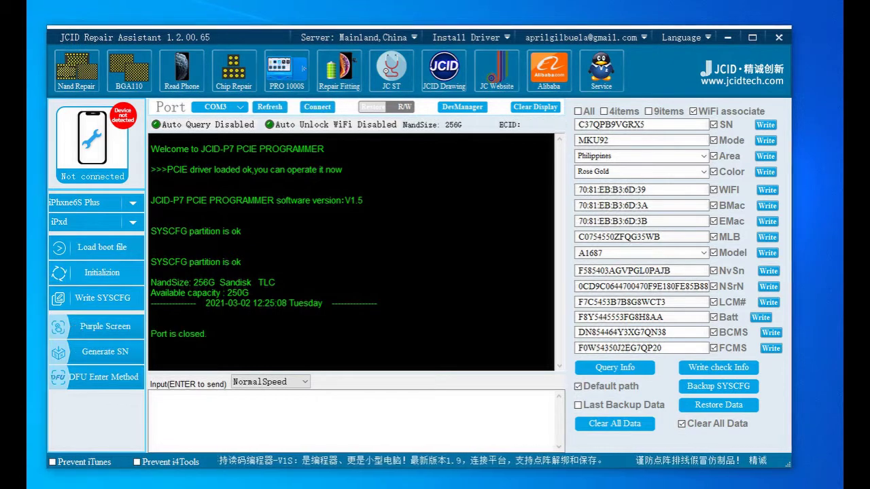
# Connect the programmer through port COM3 and query the NAND chip's SYSCFG information
pyautogui.click(239, 107)
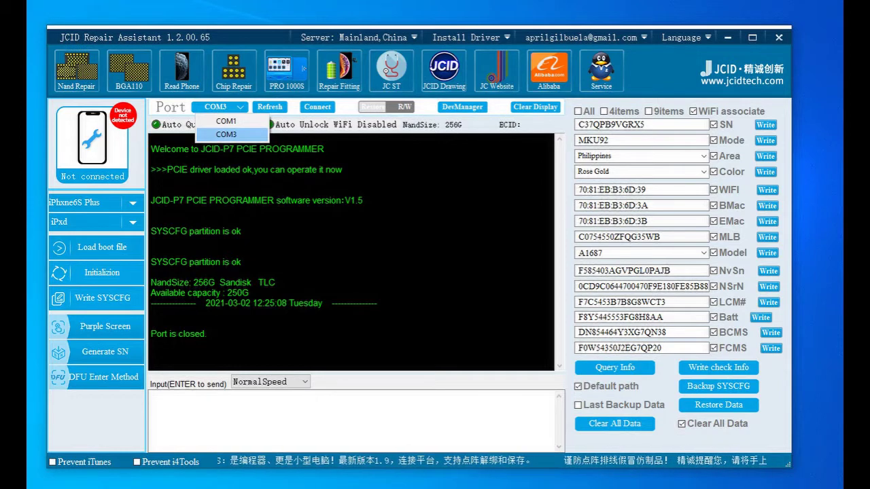
pyautogui.click(226, 135)
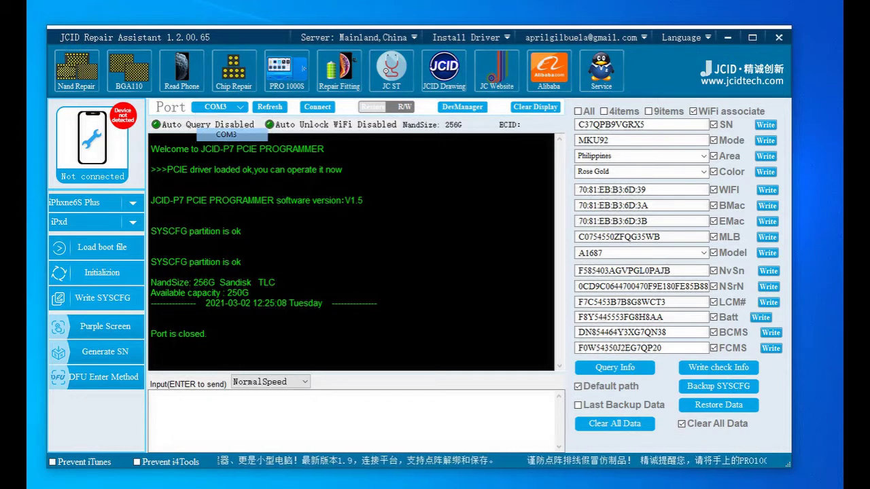
pyautogui.click(317, 108)
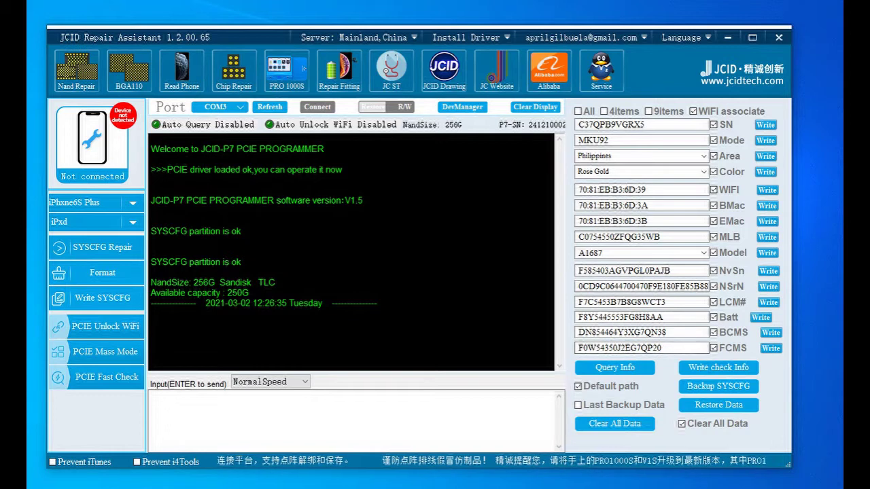
pyautogui.click(615, 367)
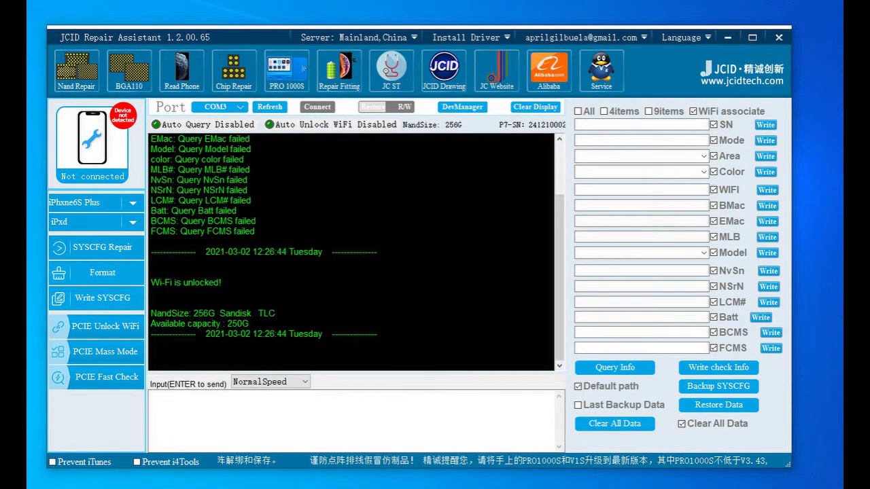
pyautogui.click(535, 107)
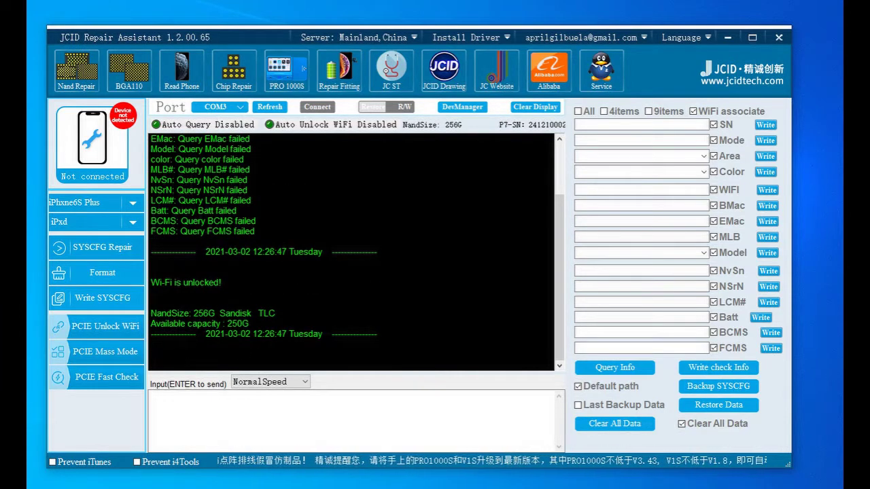
# Try to write all the checked SYSCFG items with their fields empty, dismissing each error message
pyautogui.click(719, 368)
pyautogui.click(500, 255)
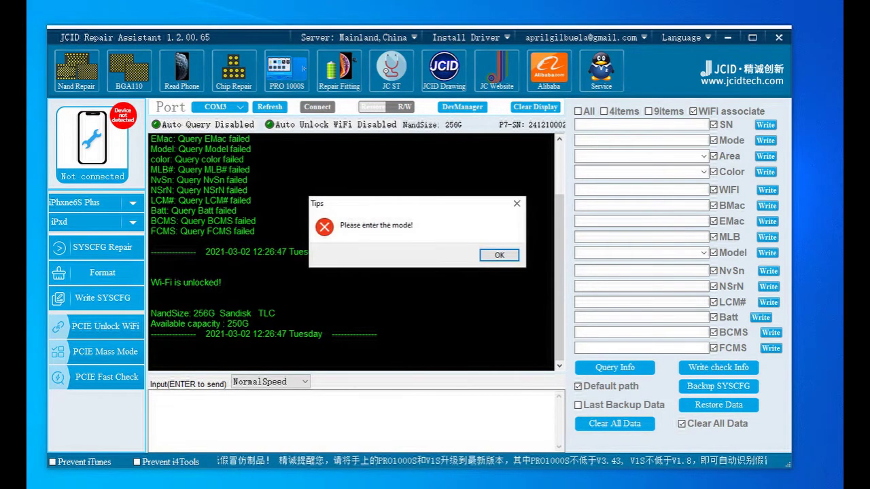
pyautogui.press('Return')
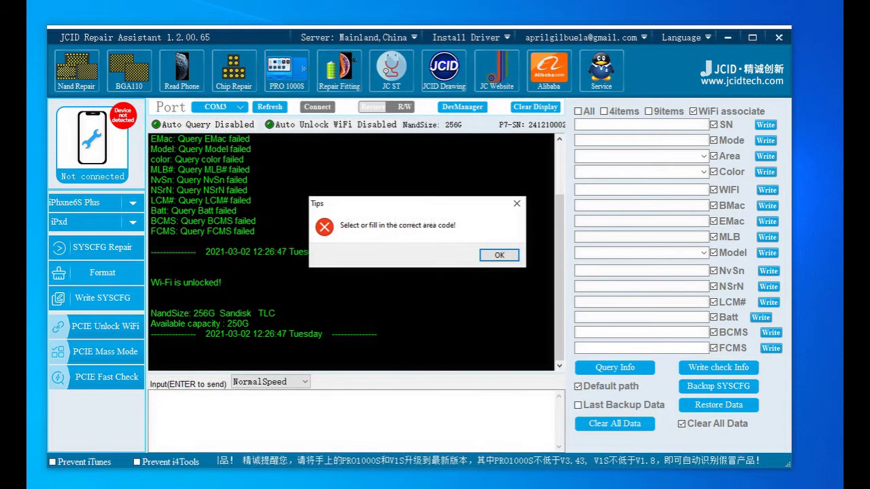
pyautogui.press('Return')
pyautogui.press('Return')
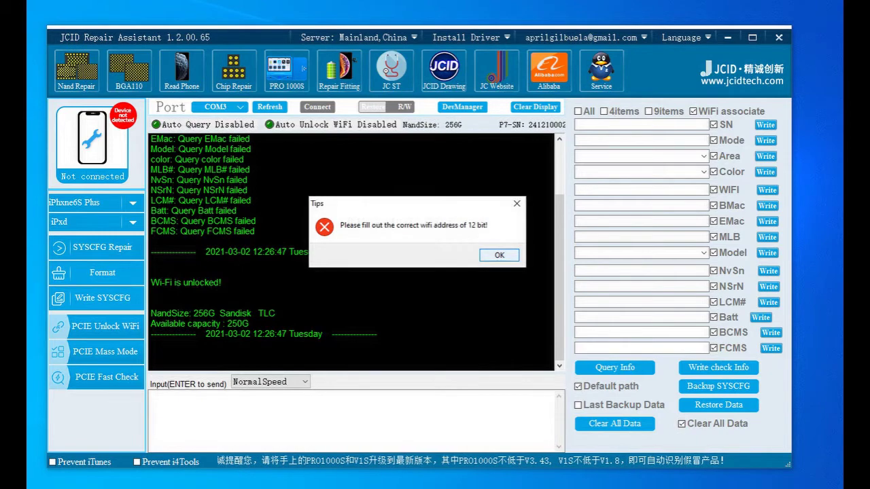
pyautogui.press('Return')
pyautogui.press('Return')
pyautogui.press('Return')
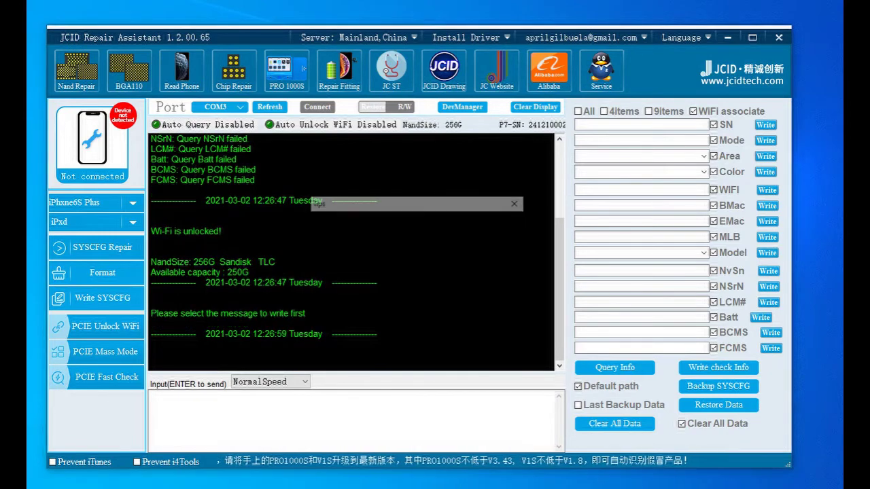
# Restore the SYSCFG data from the iphxne6SPlus MKU92 Rose Gold backup file in D:\Program Files\JCRepair\HardDisk_Data
pyautogui.click(718, 405)
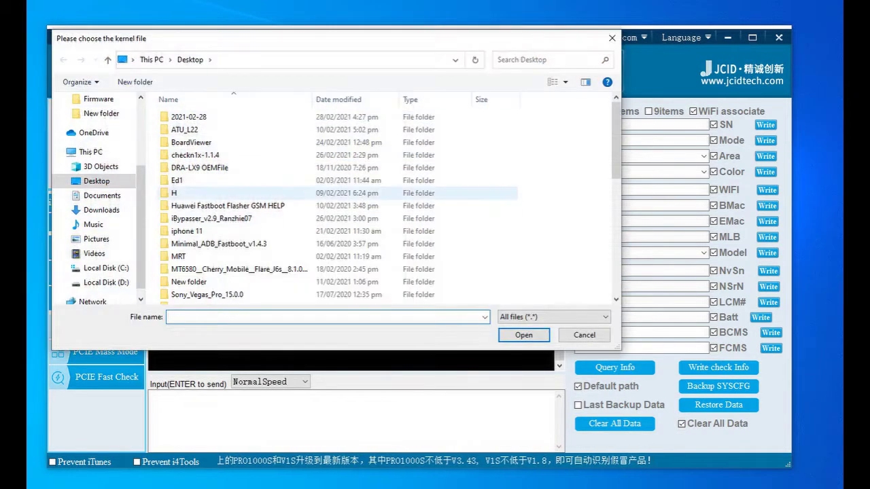
pyautogui.scroll(-3, 238, 204)
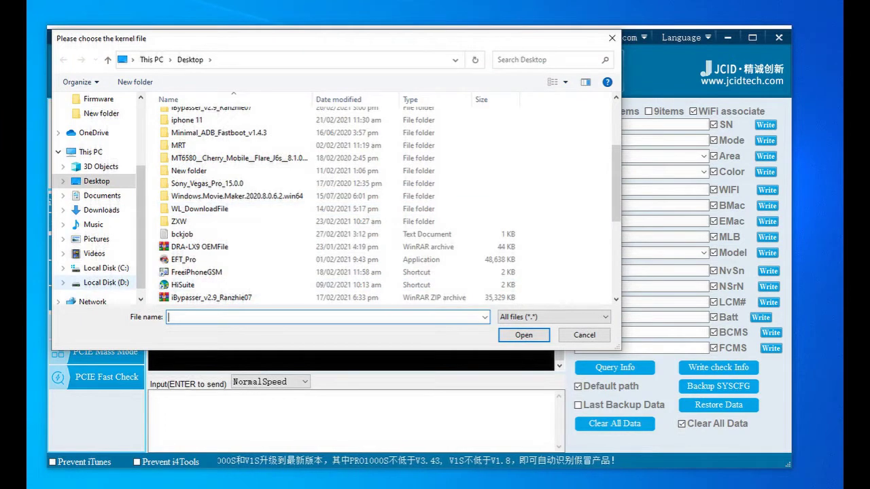
pyautogui.click(102, 283)
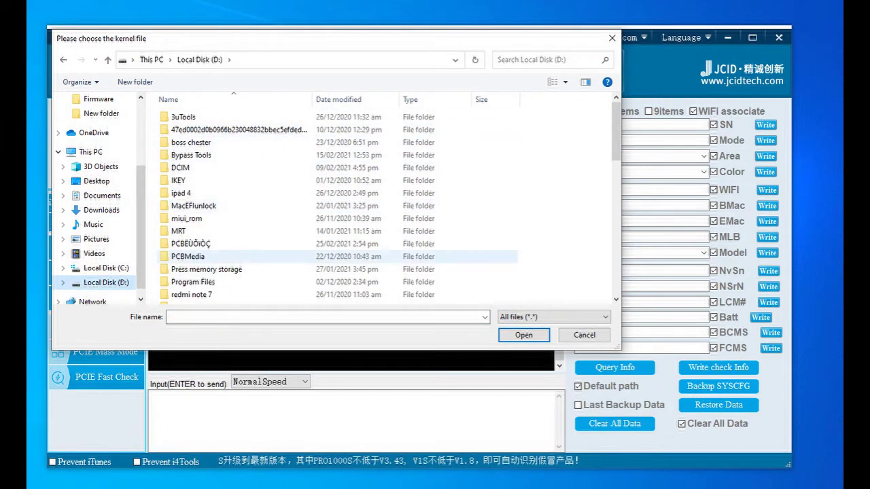
pyautogui.scroll(-2, 272, 234)
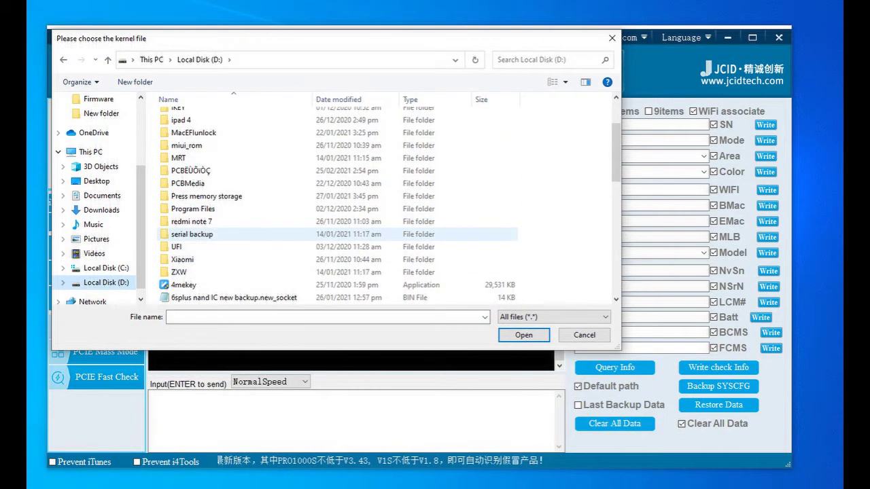
pyautogui.scroll(2, 272, 204)
pyautogui.scroll(-3, 272, 204)
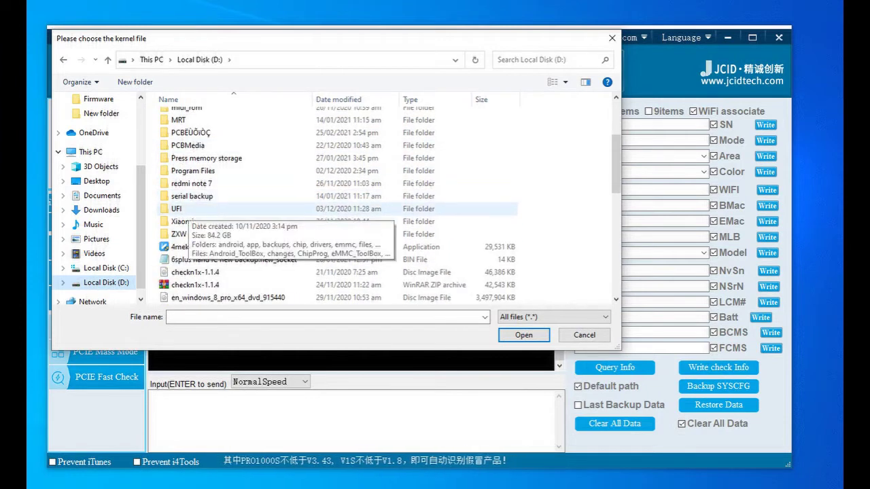
pyautogui.doubleClick(193, 170)
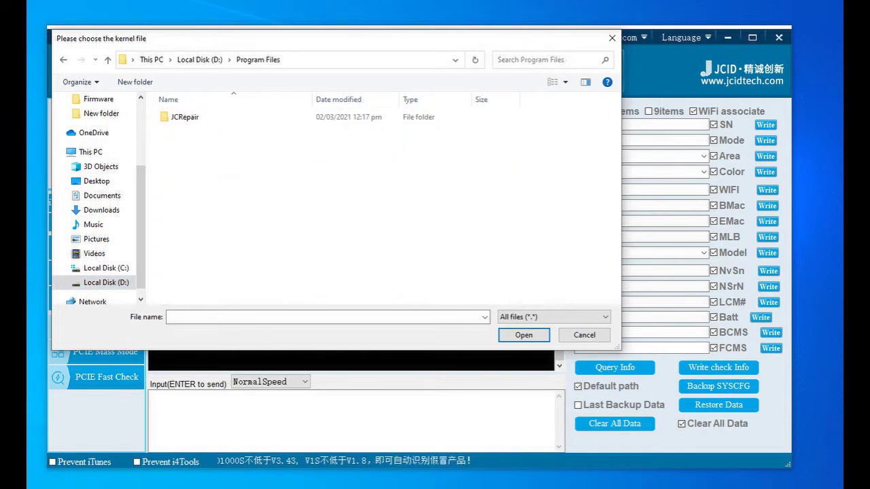
pyautogui.doubleClick(185, 117)
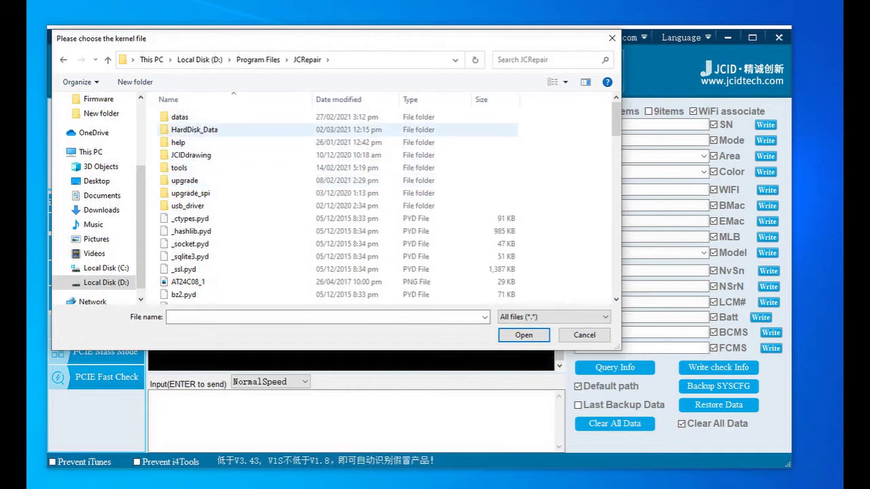
pyautogui.doubleClick(194, 129)
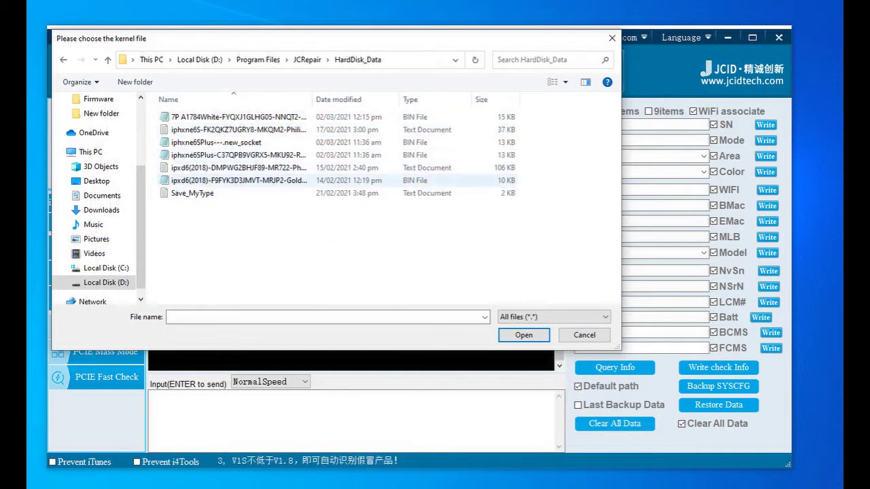
pyautogui.click(285, 155)
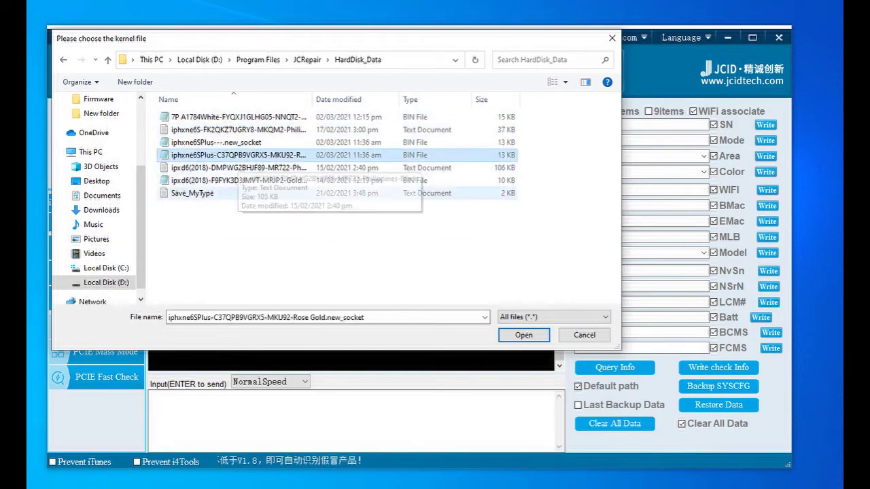
pyautogui.doubleClick(285, 155)
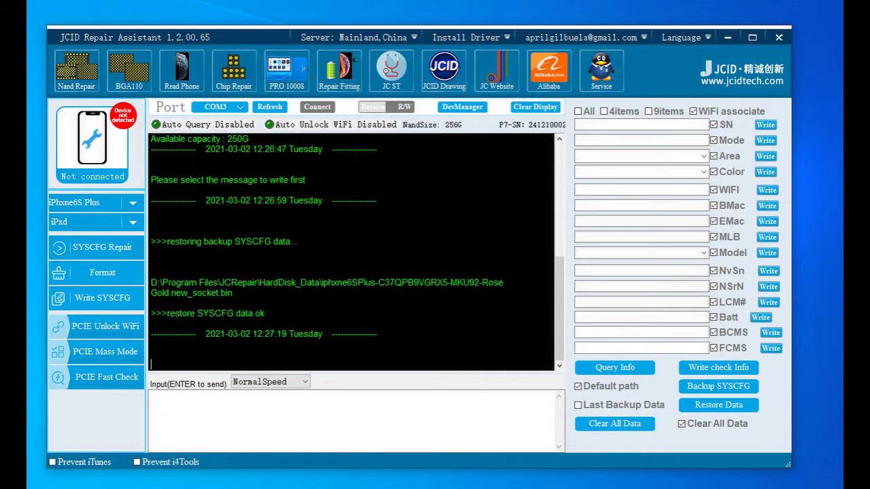
# Reconnect the programmer on port COM3, query the chip's information and back up its SYSCFG data
pyautogui.click(239, 107)
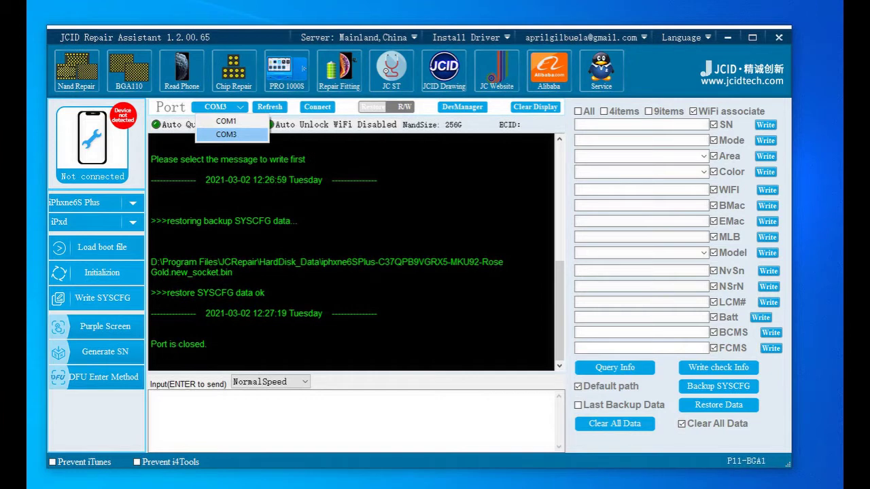
pyautogui.click(226, 135)
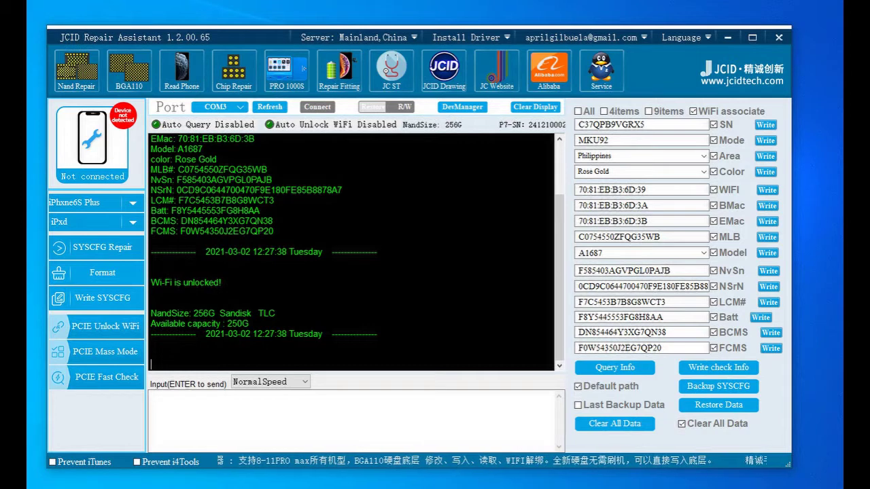
pyautogui.click(719, 386)
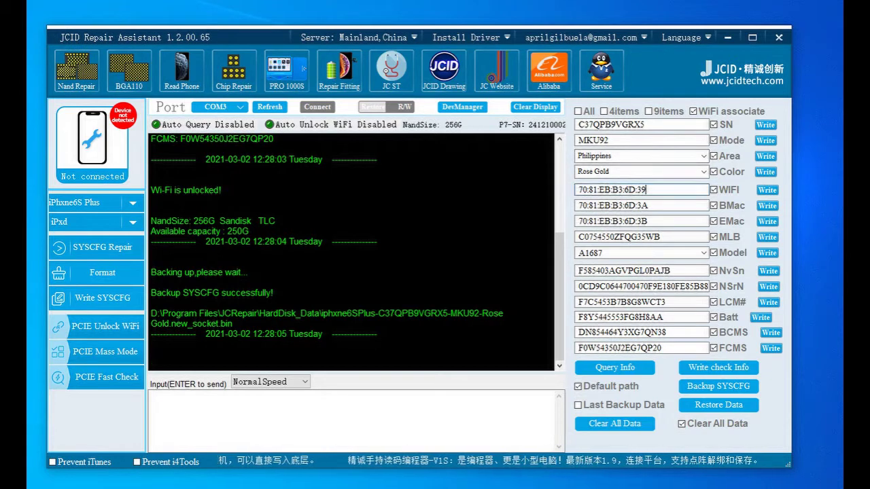
# Examine the WIFI, BMac and EMac address values read from the chip
pyautogui.moveTo(649, 190); pyautogui.dragTo(588, 191)
pyautogui.moveTo(650, 206); pyautogui.dragTo(578, 206)
pyautogui.moveTo(650, 222); pyautogui.dragTo(578, 222)
pyautogui.moveTo(650, 190); pyautogui.dragTo(578, 190)
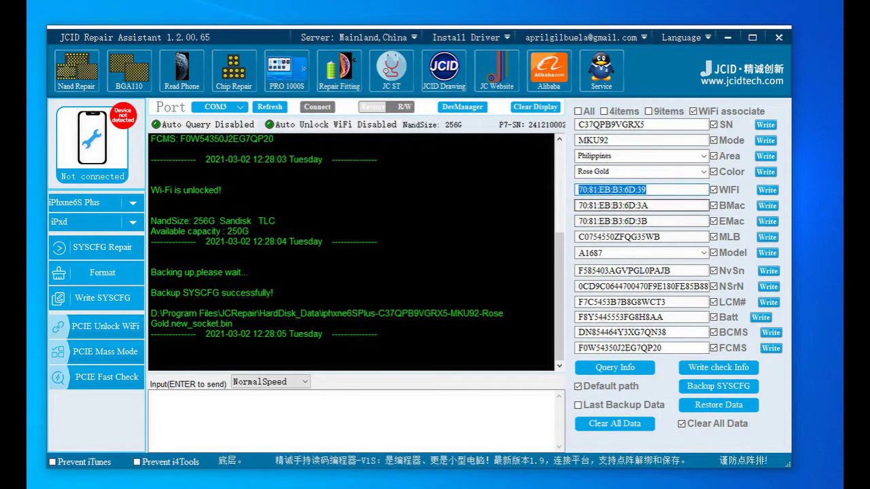
pyautogui.click(649, 206)
pyautogui.moveTo(648, 205); pyautogui.dragTo(578, 206)
pyautogui.click(648, 190)
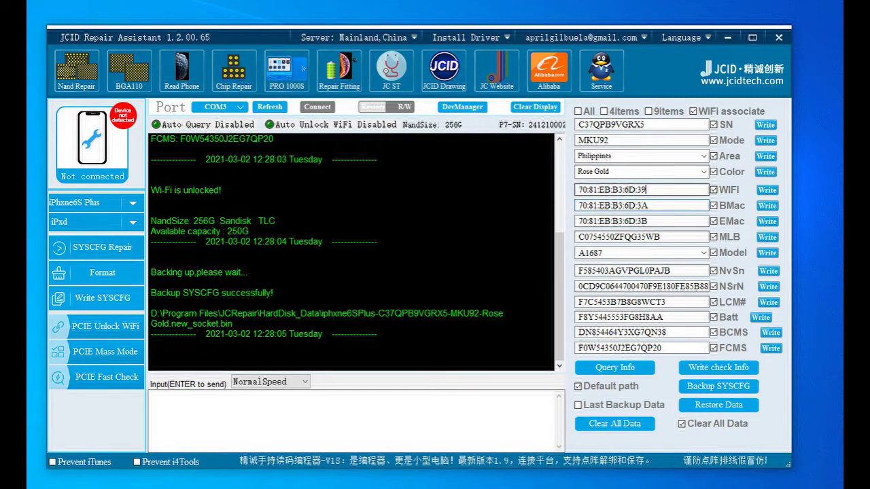
pyautogui.moveTo(649, 221); pyautogui.dragTo(579, 222)
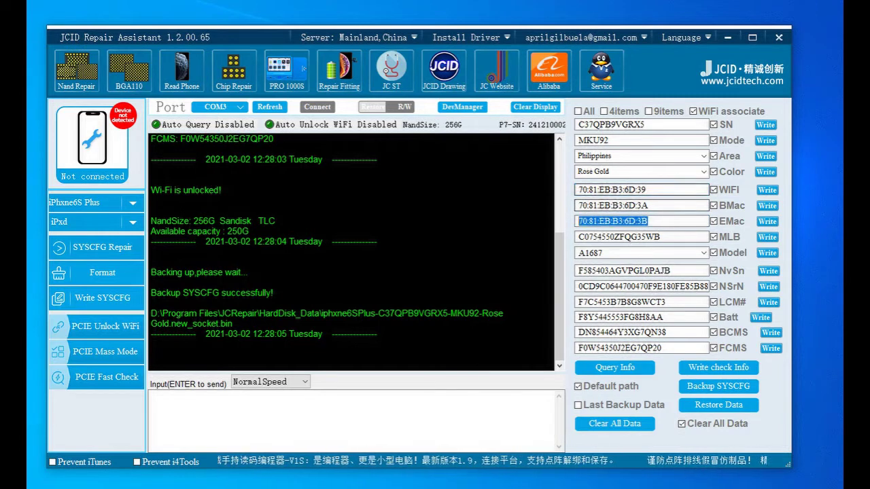
pyautogui.moveTo(648, 190); pyautogui.dragTo(588, 190)
# Write the serial number with its associated WiFi, Bluetooth and EMac addresses to the chip, and run the PCIE WiFi unlock
pyautogui.moveTo(645, 125); pyautogui.dragTo(579, 125)
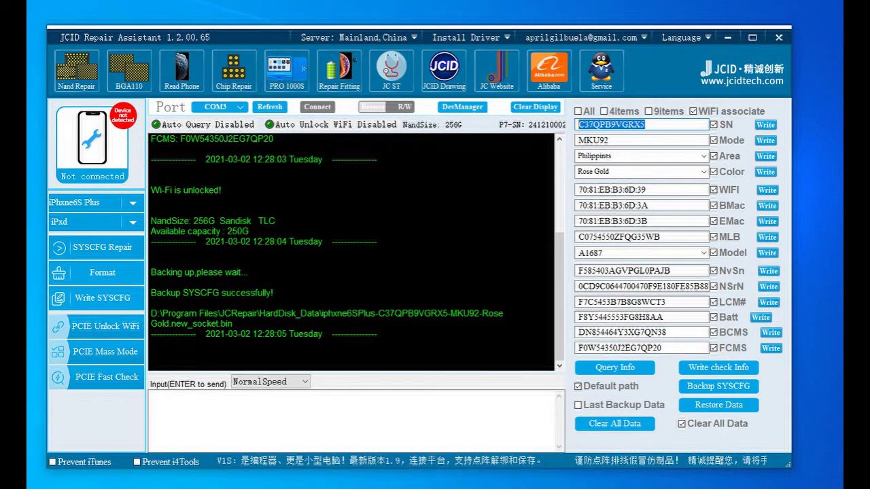
pyautogui.click(766, 125)
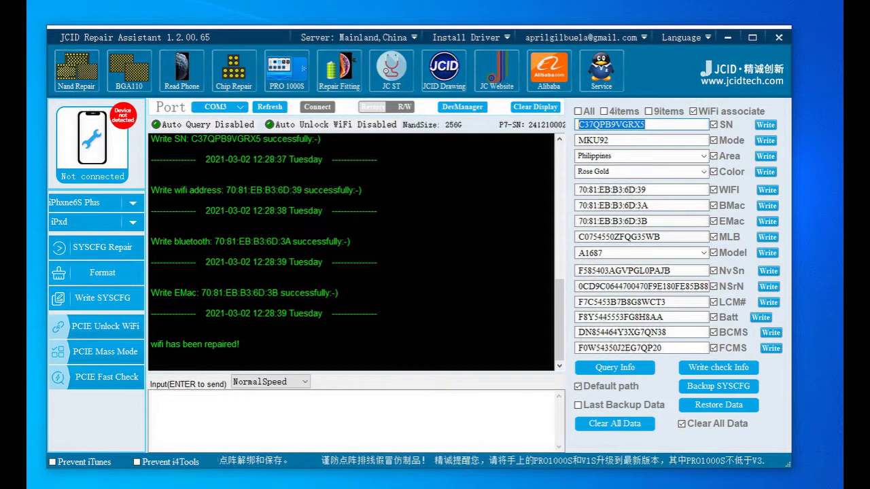
pyautogui.click(105, 327)
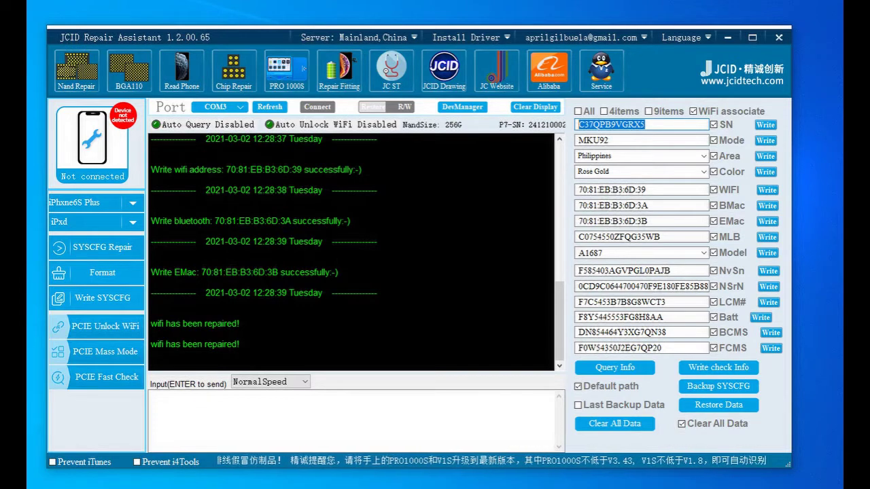
# Format the SYSCFG partition of the PCIE NAND chip
pyautogui.click(102, 273)
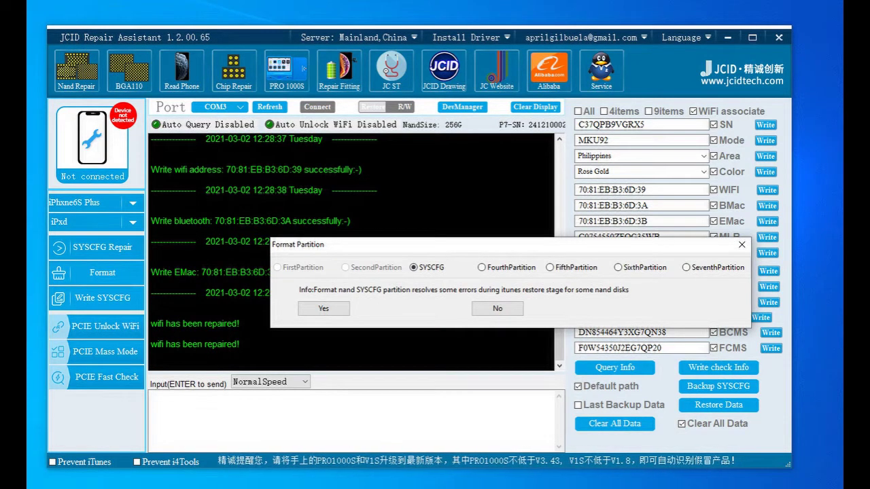
pyautogui.moveTo(476, 245); pyautogui.dragTo(422, 220)
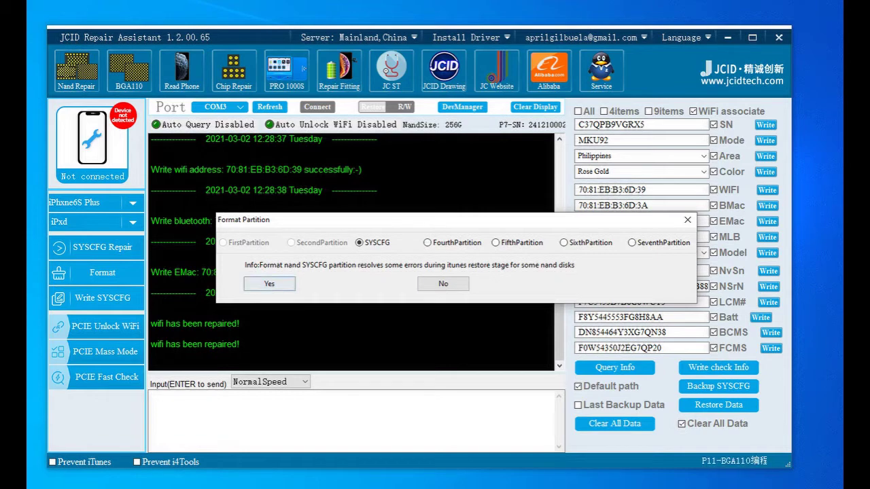
pyautogui.press('Return')
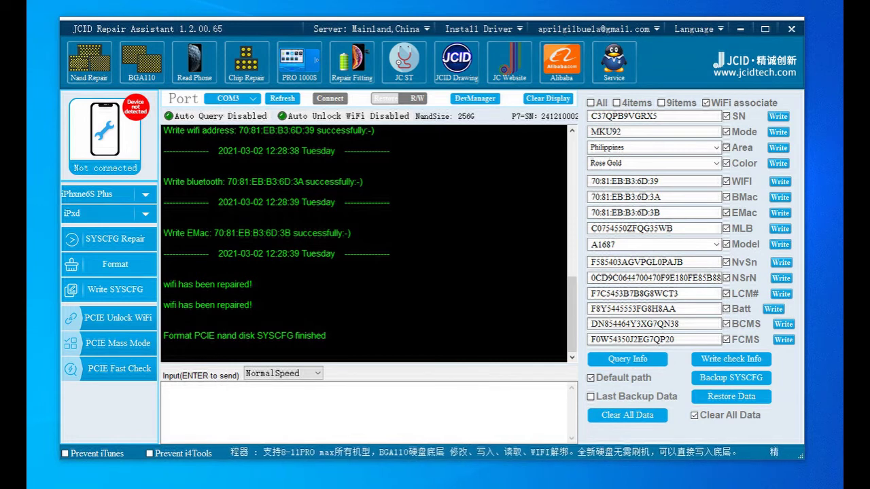
pyautogui.moveTo(250, 29); pyautogui.dragTo(248, 29)
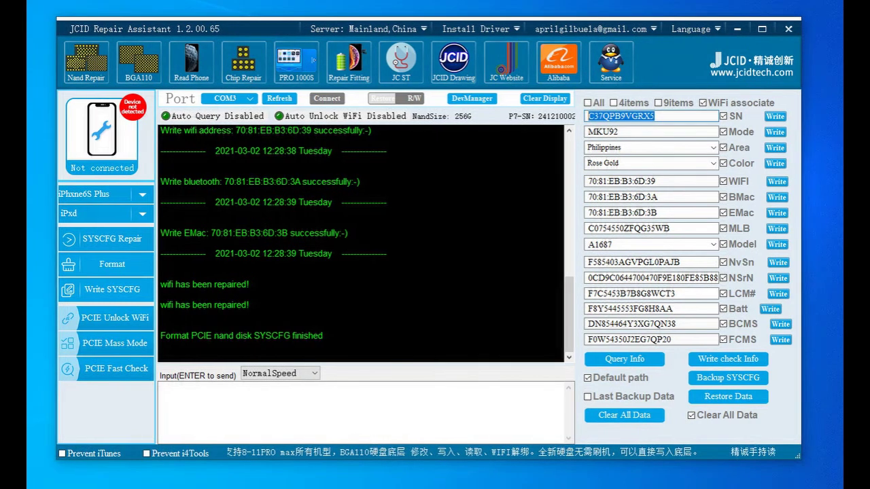